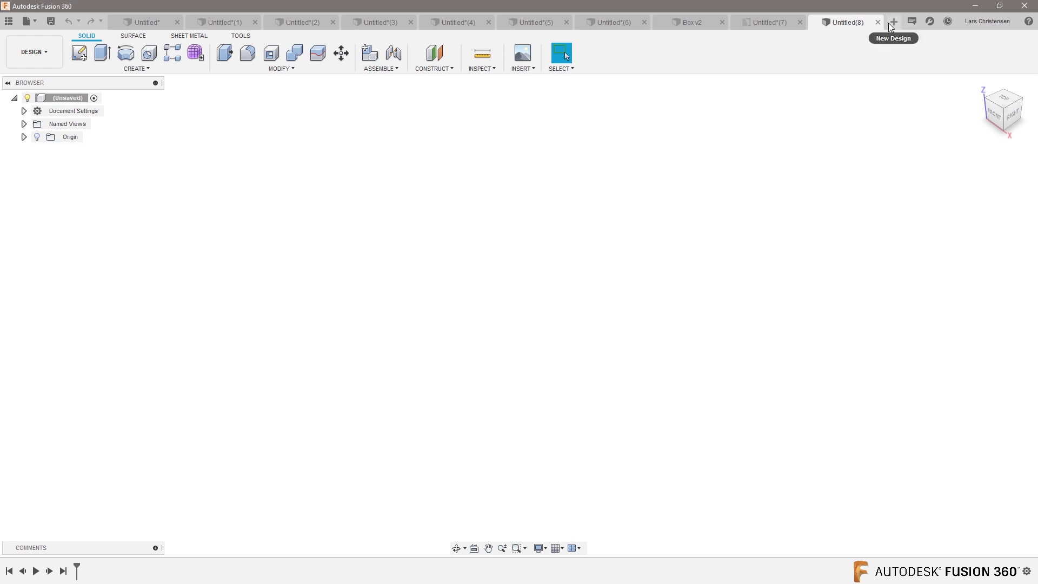
Show the AskLarsLive project's design files in the Data Panel beside Untitled(8).
{"action": "left_click", "coordinate": [9, 21]}
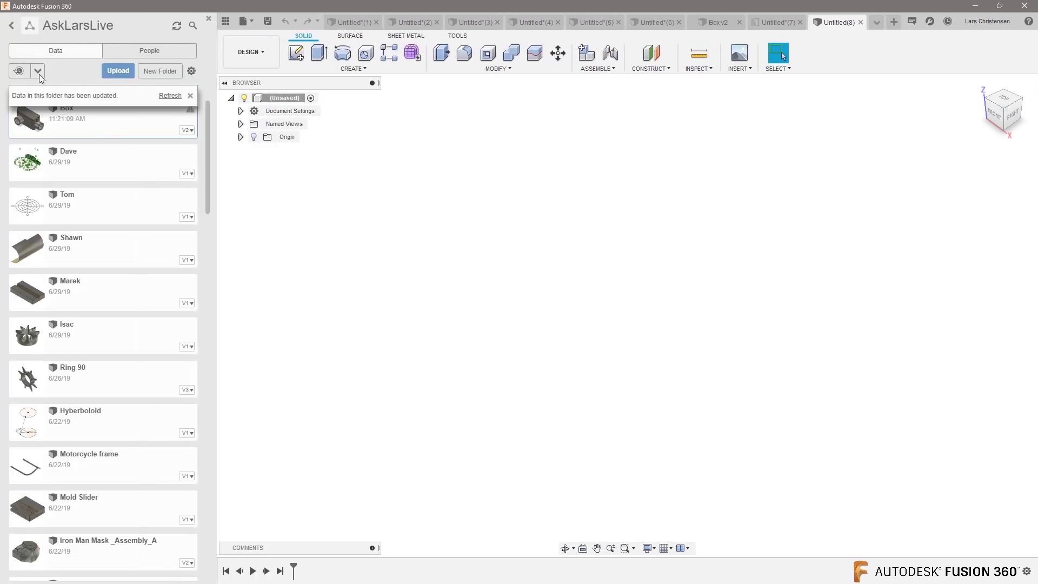
Open Plastic Injection Mold from the AeroPress project and orbit it to a side view.
{"action": "left_click", "coordinate": [13, 33]}
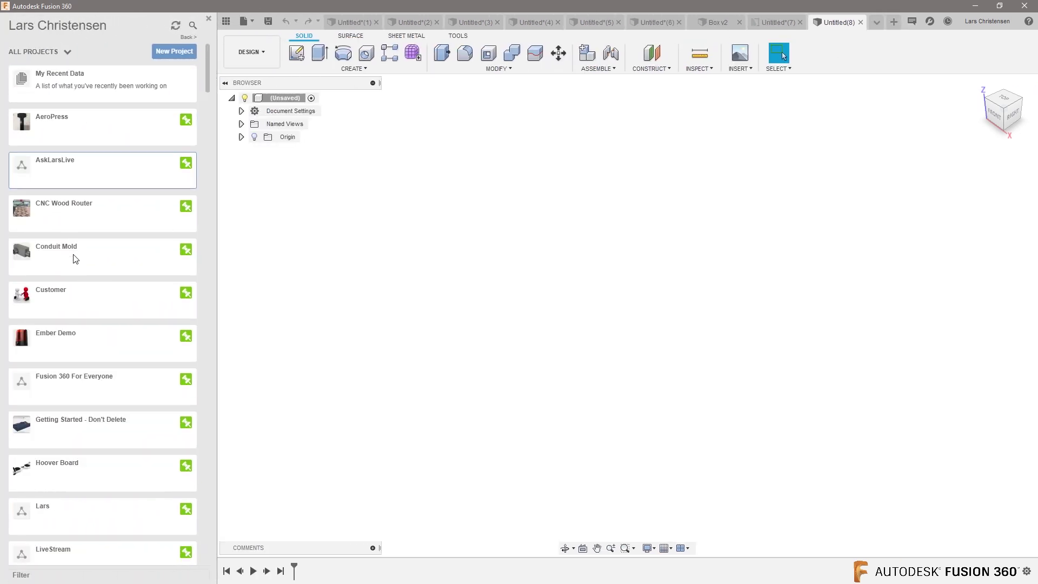
{"action": "left_click", "coordinate": [74, 121]}
{"action": "double_click", "coordinate": [120, 389]}
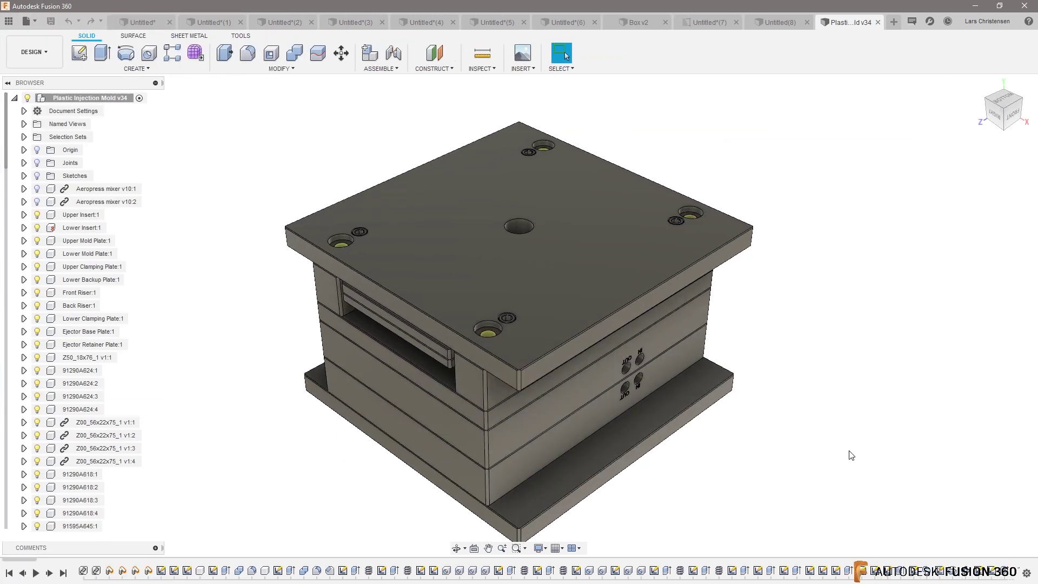
{"action": "middle_click_drag", "start_coordinate": [850, 455], "coordinate": [588, 335], "text": "shift"}
{"action": "left_click_drag", "start_coordinate": [616, 328], "coordinate": [553, 341]}
{"action": "mouse_move", "coordinate": [552, 341]}
{"action": "middle_mouse_down", "text": "shift"}
{"action": "mouse_move", "coordinate": [532, 371]}
{"action": "mouse_move", "coordinate": [453, 364]}
{"action": "mouse_move", "coordinate": [480, 361]}
{"action": "middle_mouse_up", "text": "shift"}
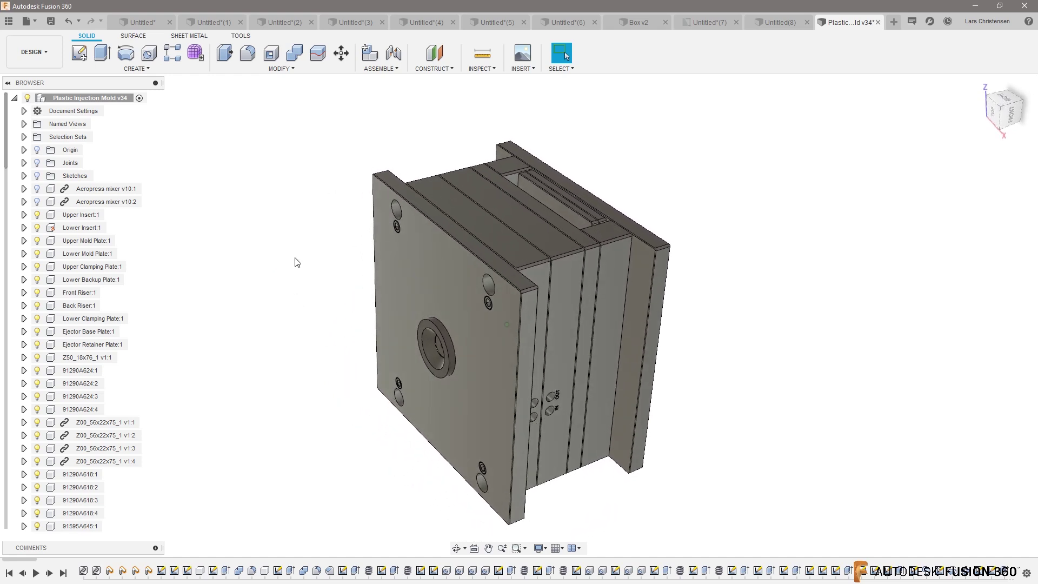
{"action": "left_click", "coordinate": [479, 69]}
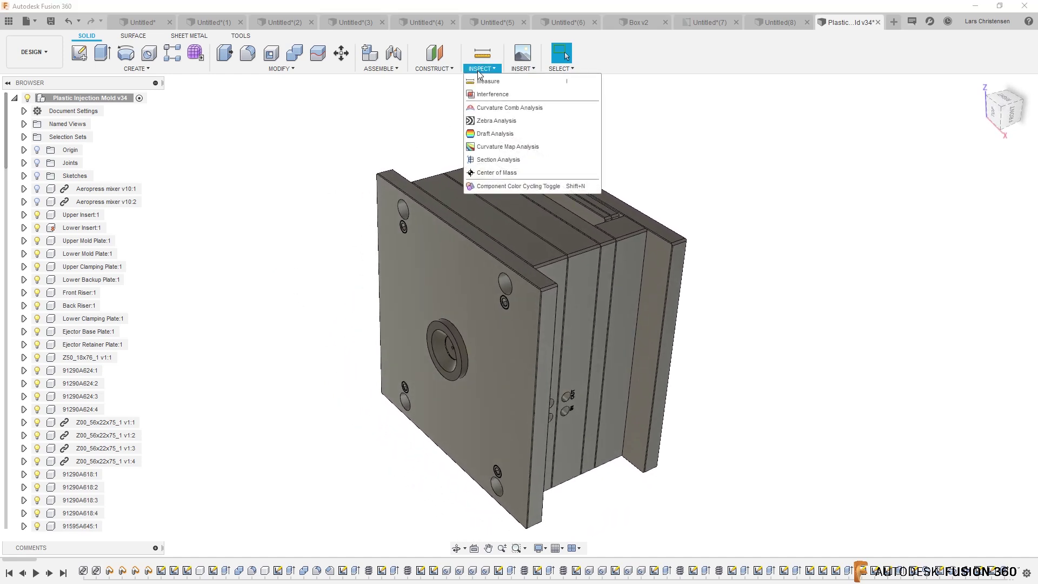
Add a section analysis on the mold's top face, push it down, and review section colour options.
{"action": "left_click", "coordinate": [485, 159]}
{"action": "left_click", "coordinate": [473, 209]}
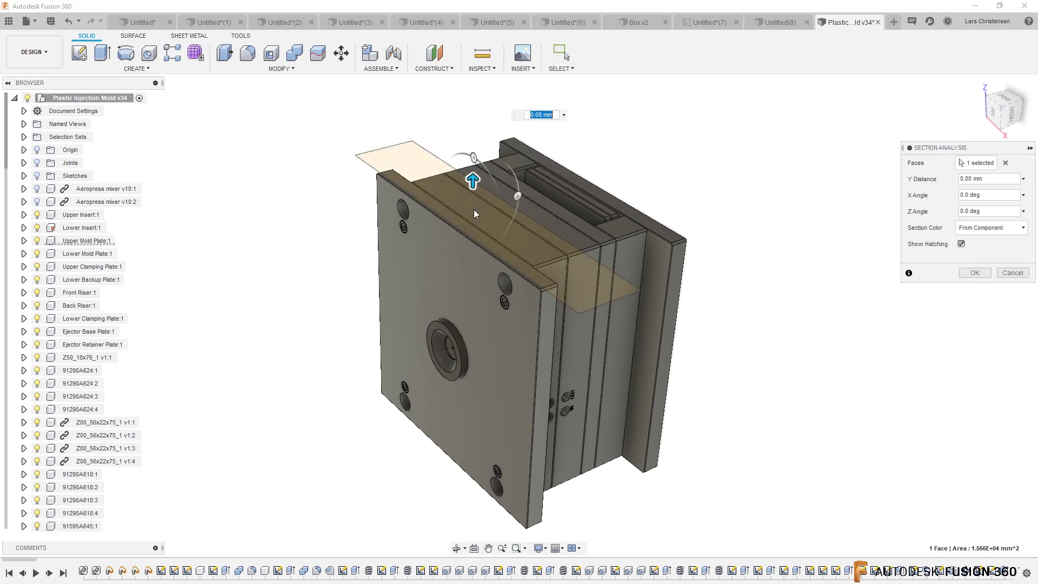
{"action": "left_click_drag", "start_coordinate": [472, 181], "coordinate": [471, 222]}
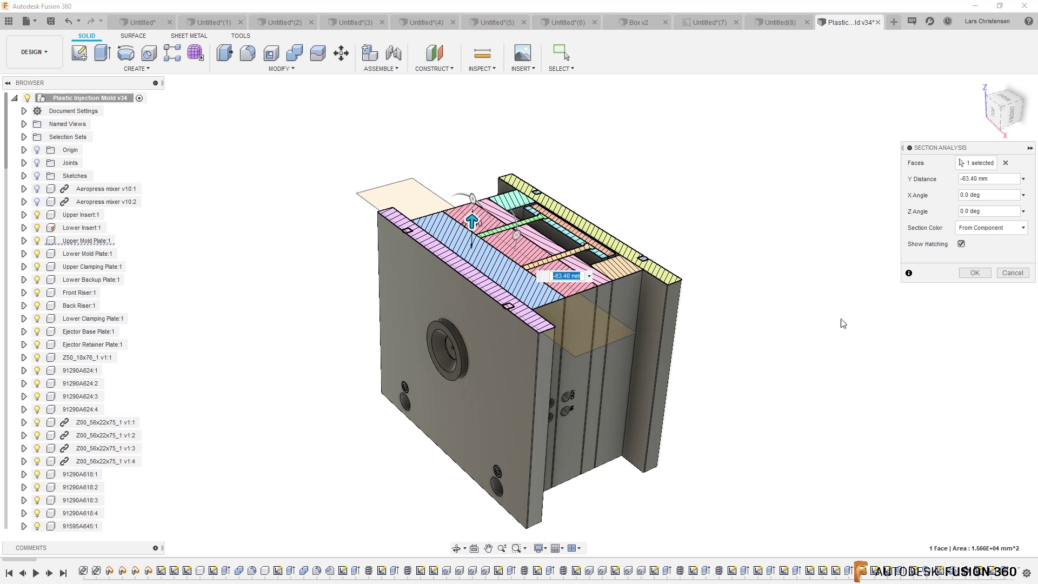
{"action": "left_click", "coordinate": [1005, 229]}
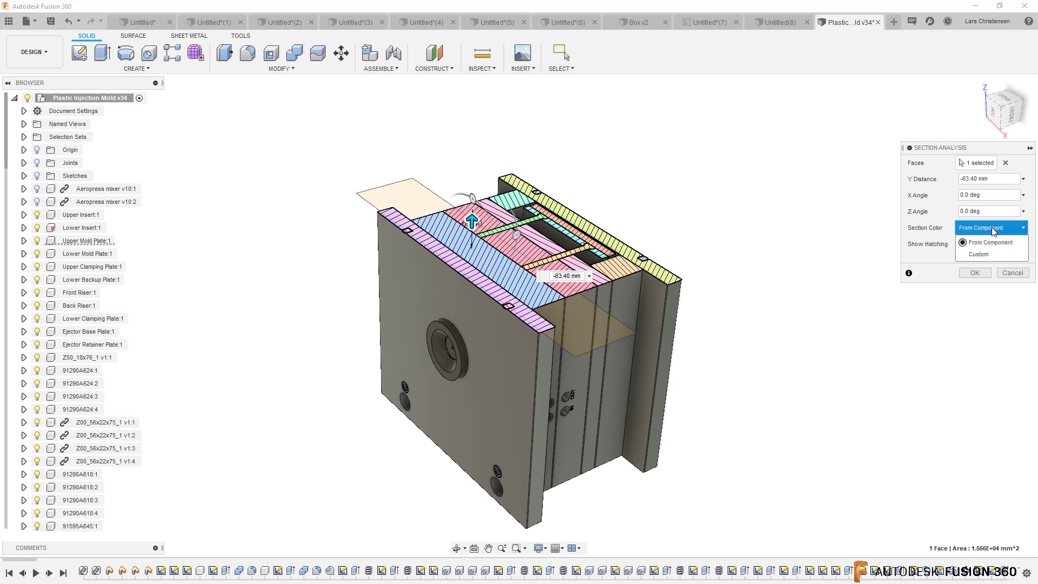
{"action": "left_click", "coordinate": [908, 273]}
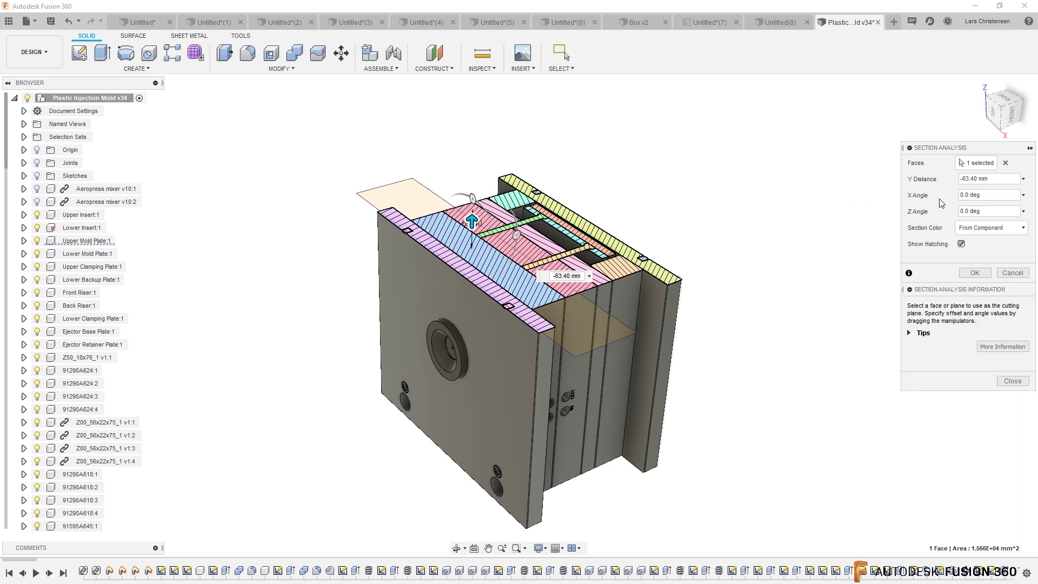
{"action": "left_click_drag", "start_coordinate": [517, 235], "coordinate": [495, 277]}
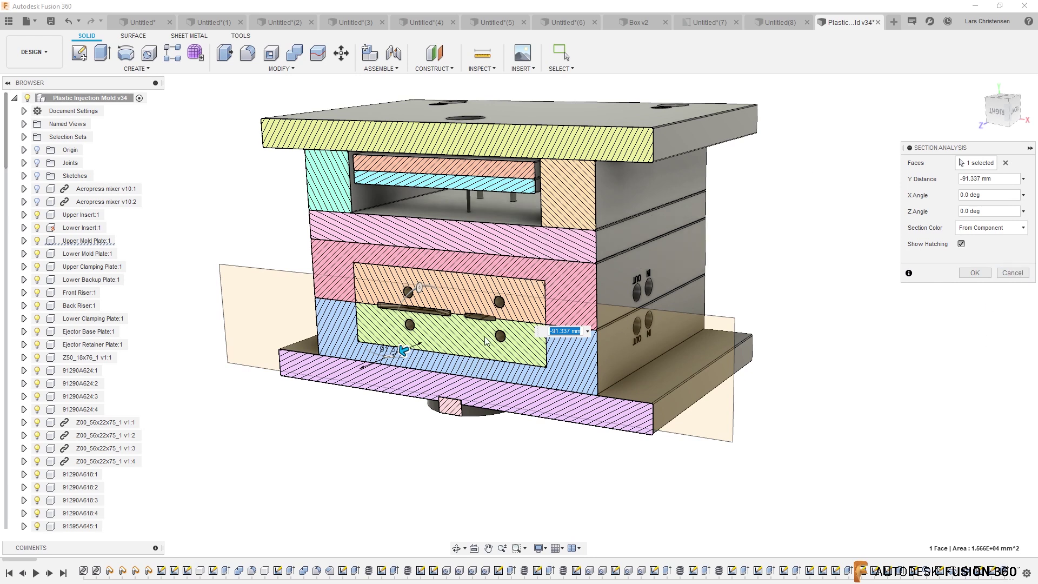
Move the section plane to -109.031 mm, then cancel the section analysis.
{"action": "left_click_drag", "start_coordinate": [405, 351], "coordinate": [415, 345]}
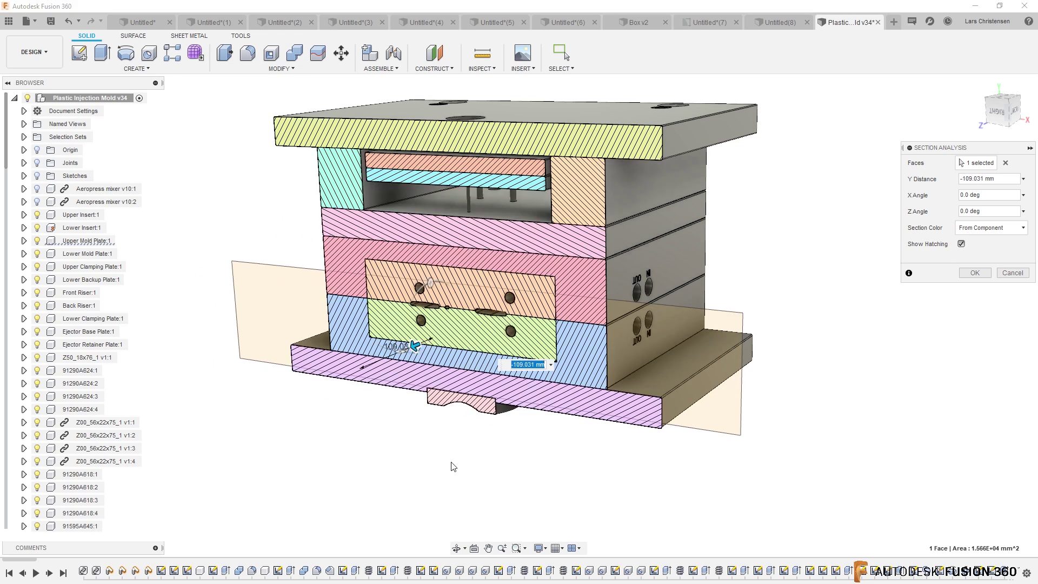
{"action": "left_click", "coordinate": [1011, 273]}
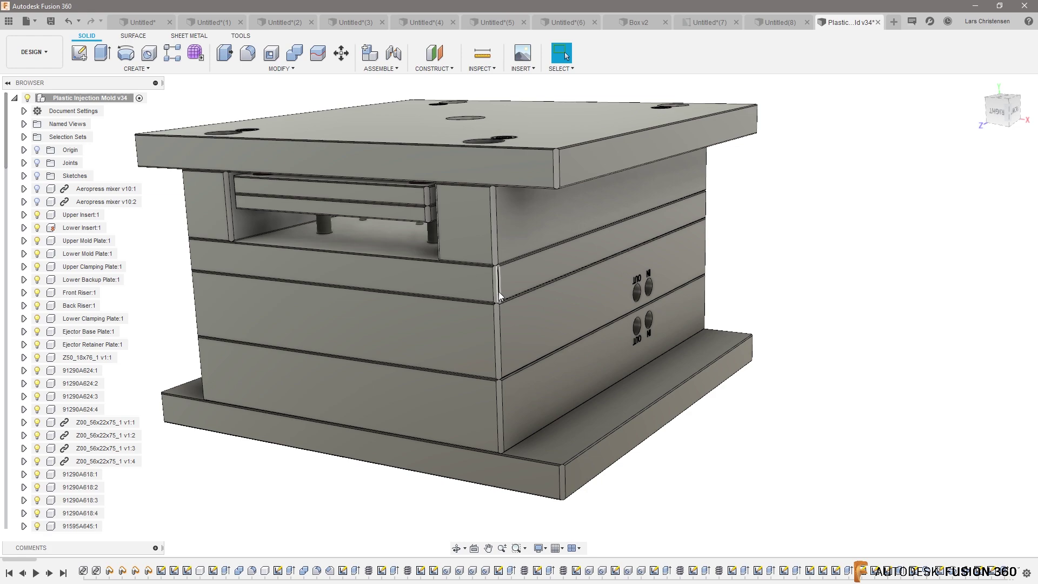
Orbit the uncut mold and check the workspace list without leaving Design.
{"action": "middle_click_drag", "start_coordinate": [498, 291], "coordinate": [506, 291], "text": "shift"}
{"action": "left_click", "coordinate": [34, 52]}
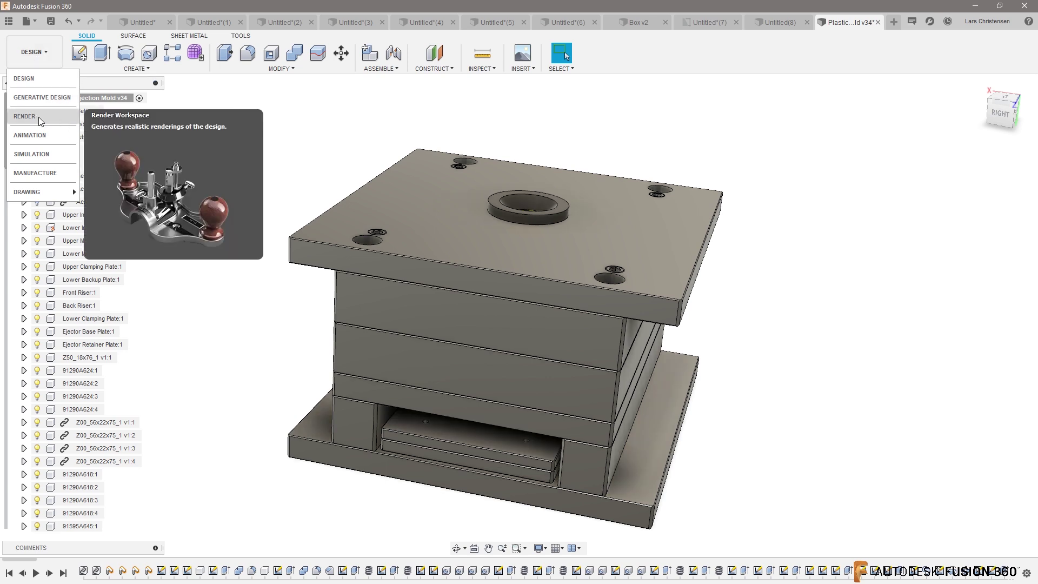
{"action": "left_click", "coordinate": [347, 115]}
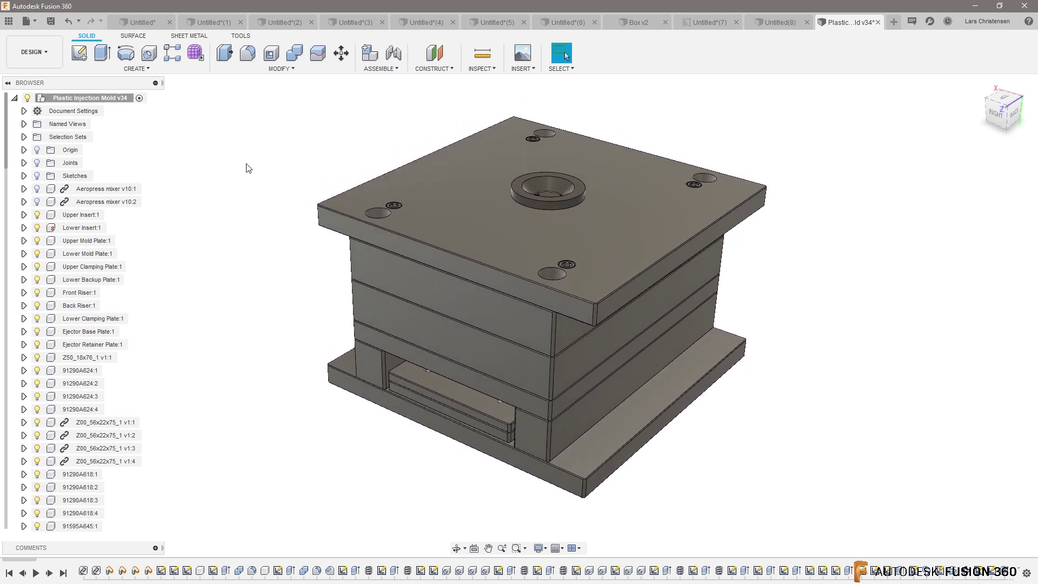
{"action": "left_click", "coordinate": [266, 69]}
Try Create > Derive and dismiss the save-required warning without saving.
{"action": "mouse_move", "coordinate": [154, 69]}
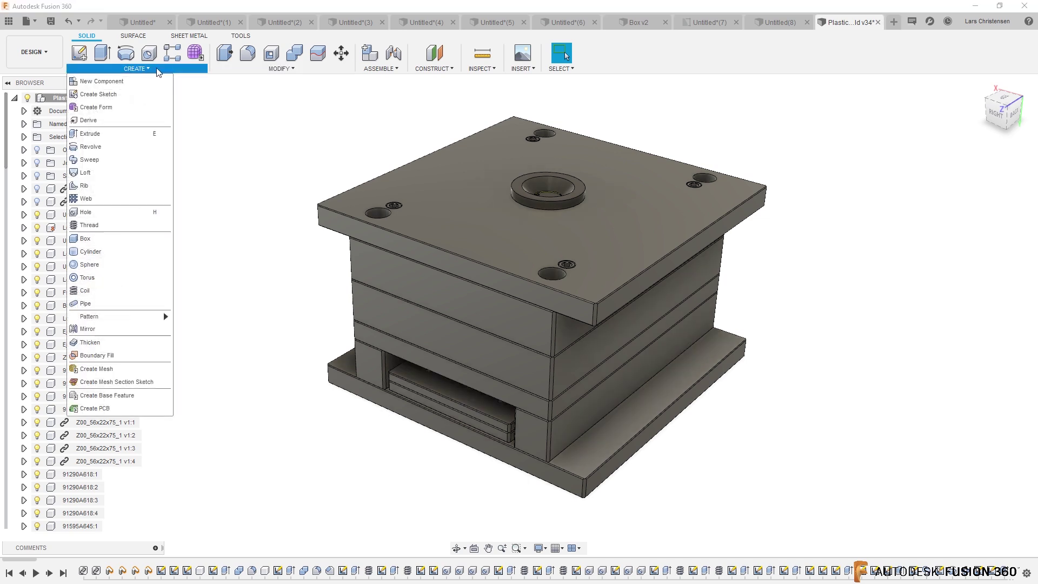
{"action": "left_click", "coordinate": [89, 120]}
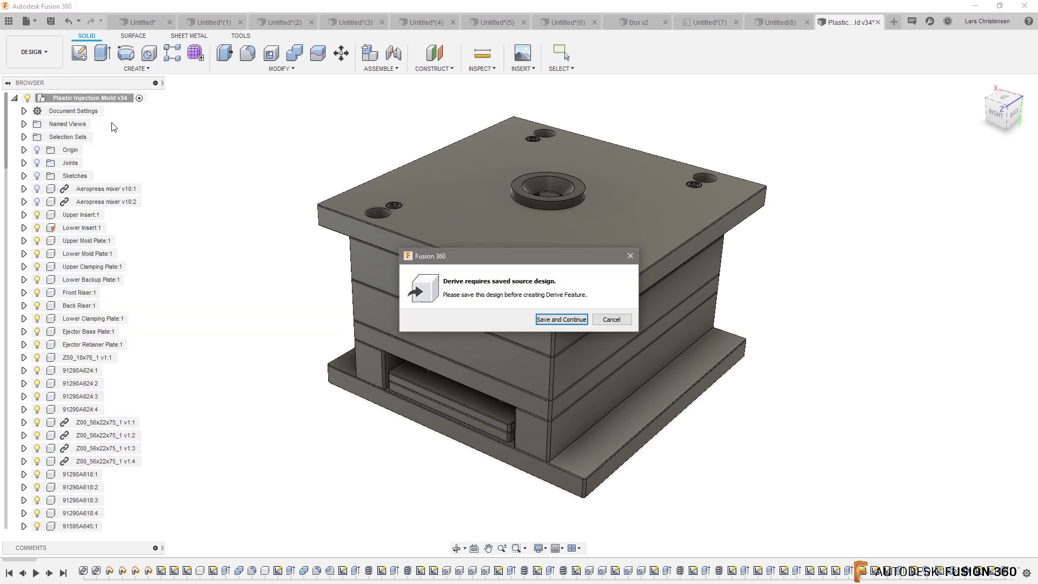
{"action": "left_click", "coordinate": [612, 319]}
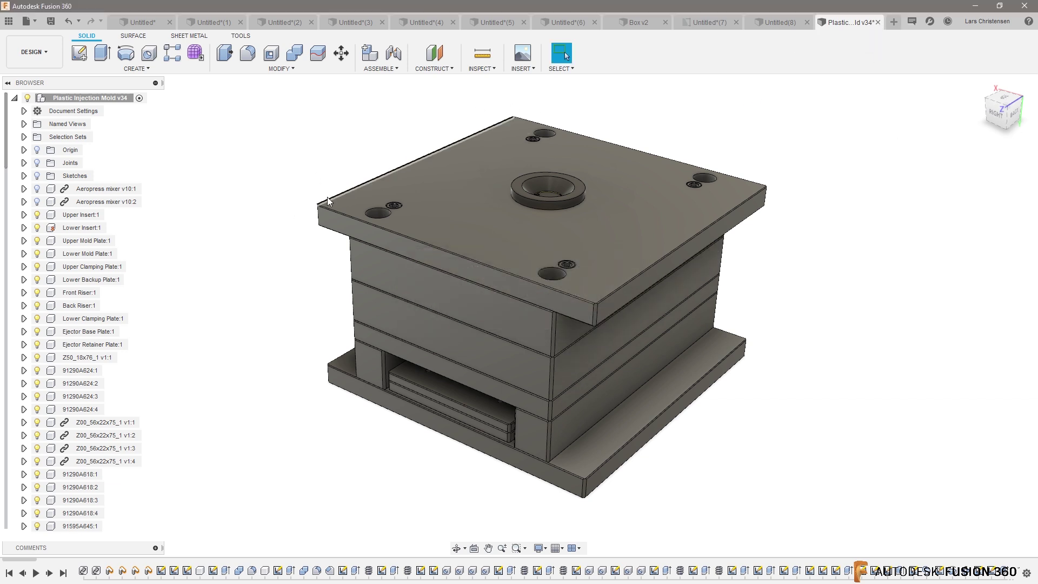
Close the mold with Don't Save and reopen Plastic Injection Mold v34 from the Data Panel.
{"action": "left_click", "coordinate": [877, 23]}
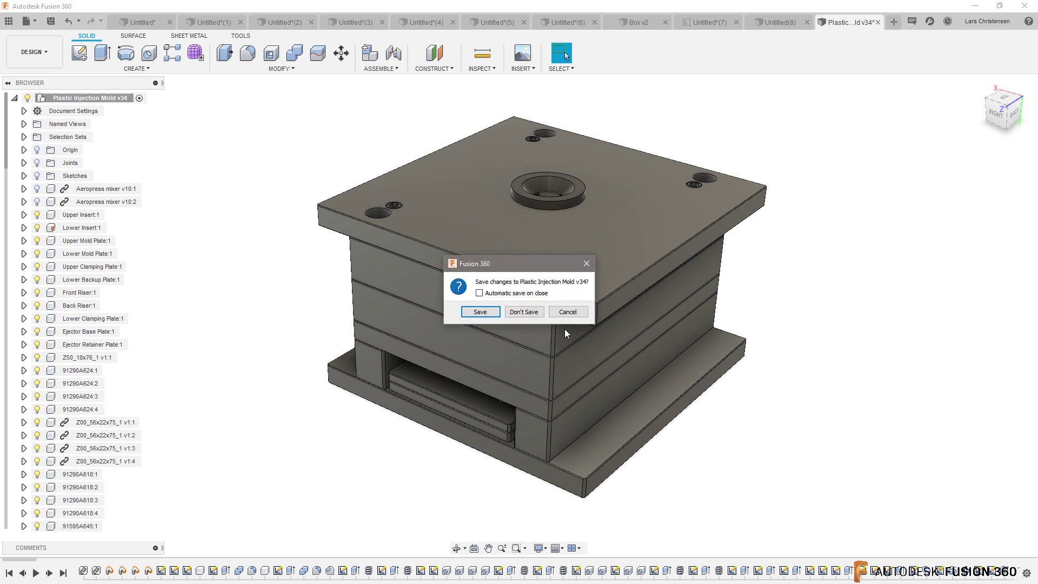
{"action": "left_click", "coordinate": [525, 316]}
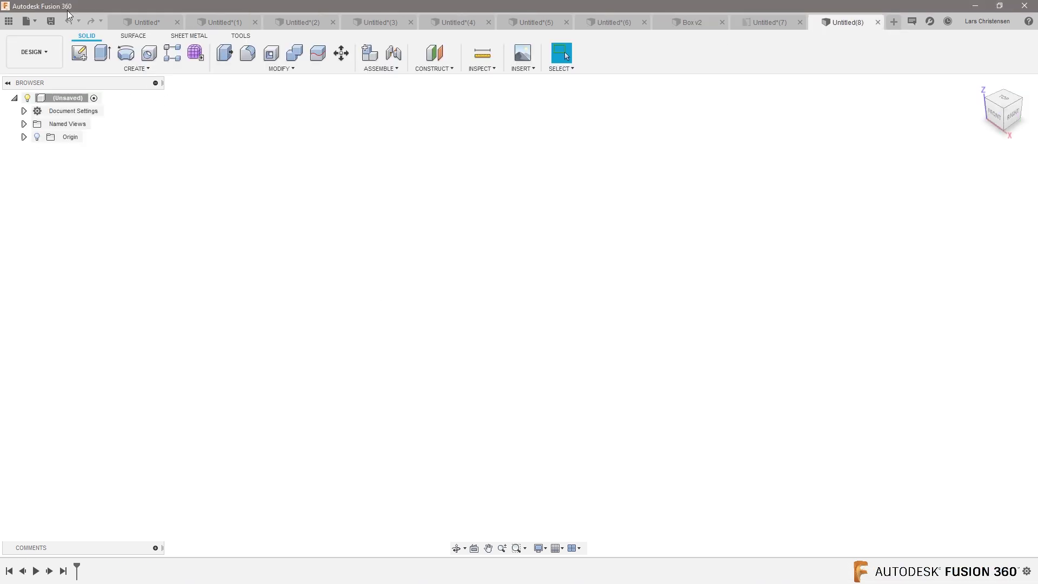
{"action": "left_click", "coordinate": [9, 22]}
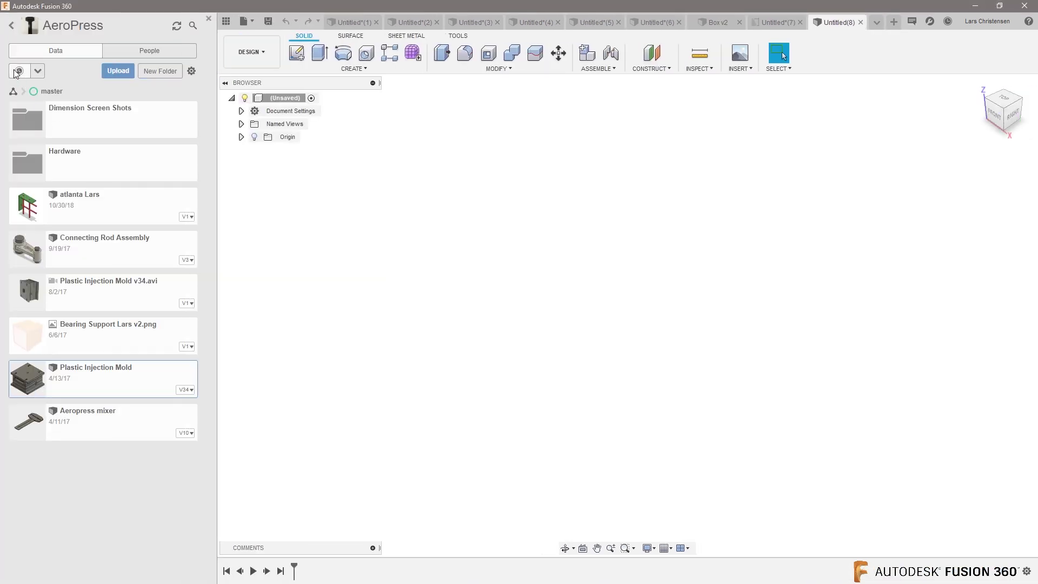
{"action": "double_click", "coordinate": [100, 386]}
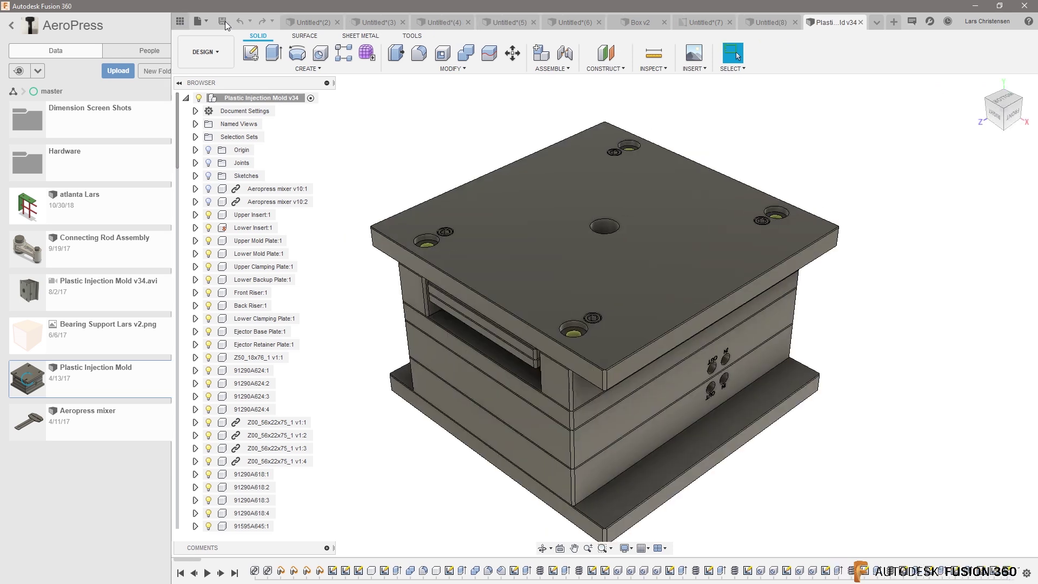
{"action": "left_click", "coordinate": [226, 21]}
Derive the root Plastic Injection Mold v34 as One Component into new design Untitled(9).
{"action": "left_click", "coordinate": [140, 69]}
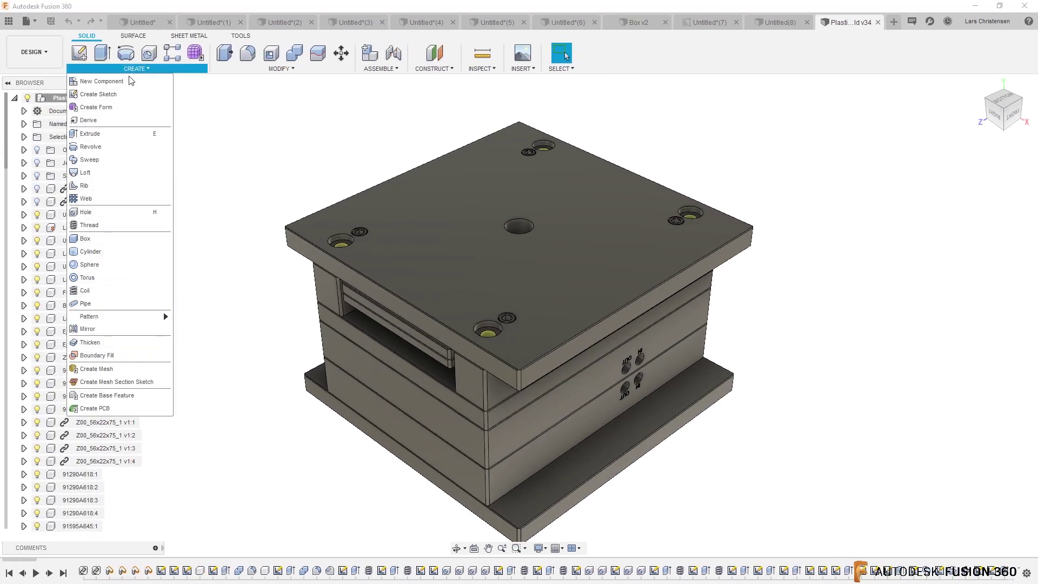
{"action": "left_click", "coordinate": [99, 121]}
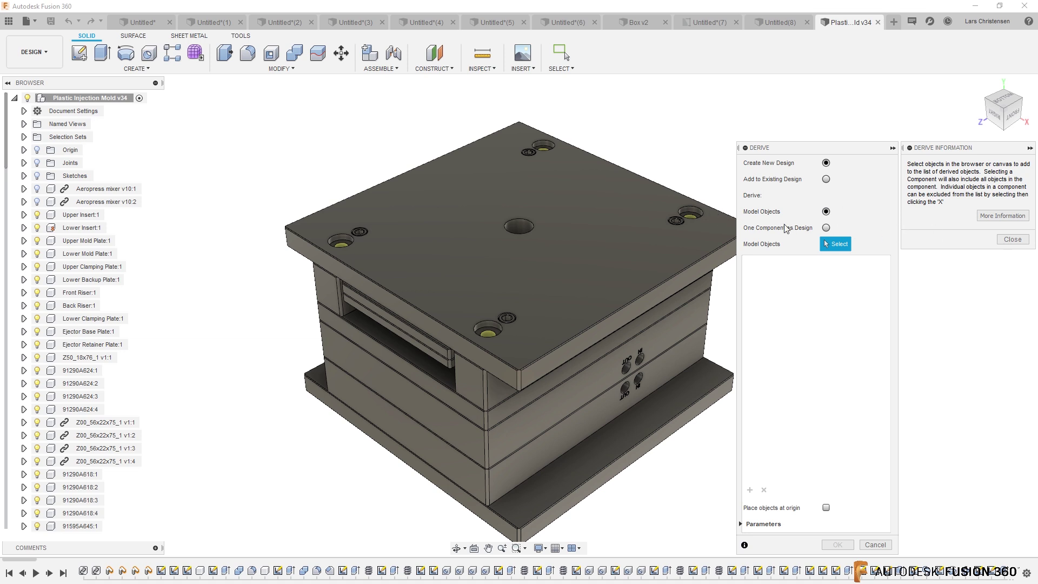
{"action": "left_click", "coordinate": [909, 148]}
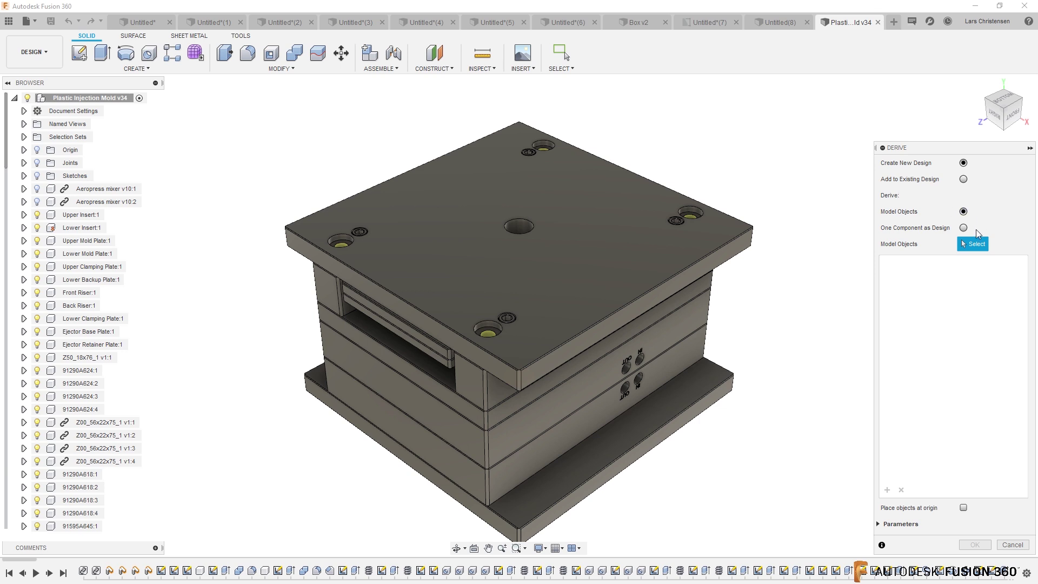
{"action": "left_click", "coordinate": [963, 227]}
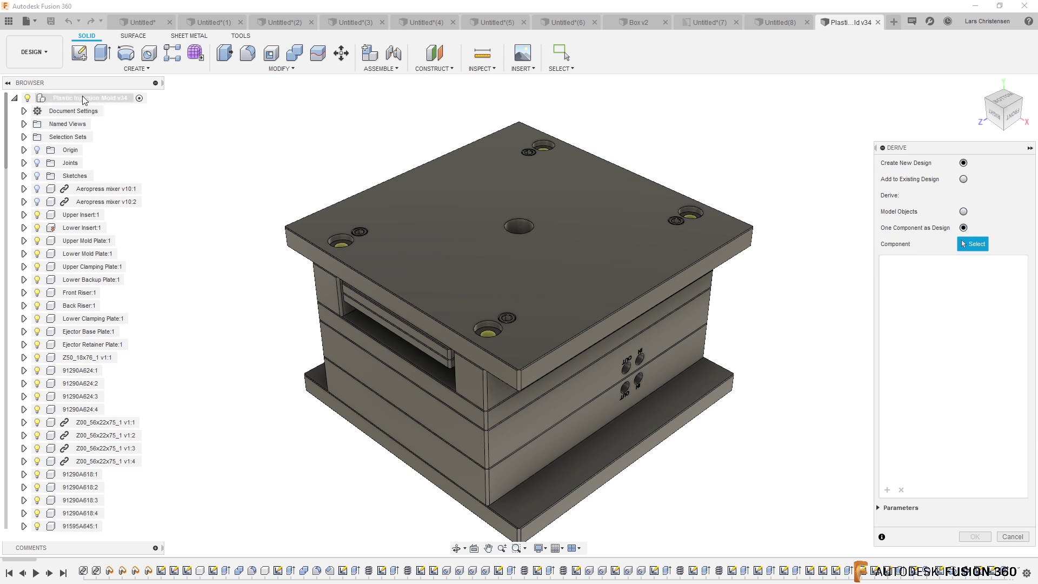
{"action": "left_click", "coordinate": [87, 99]}
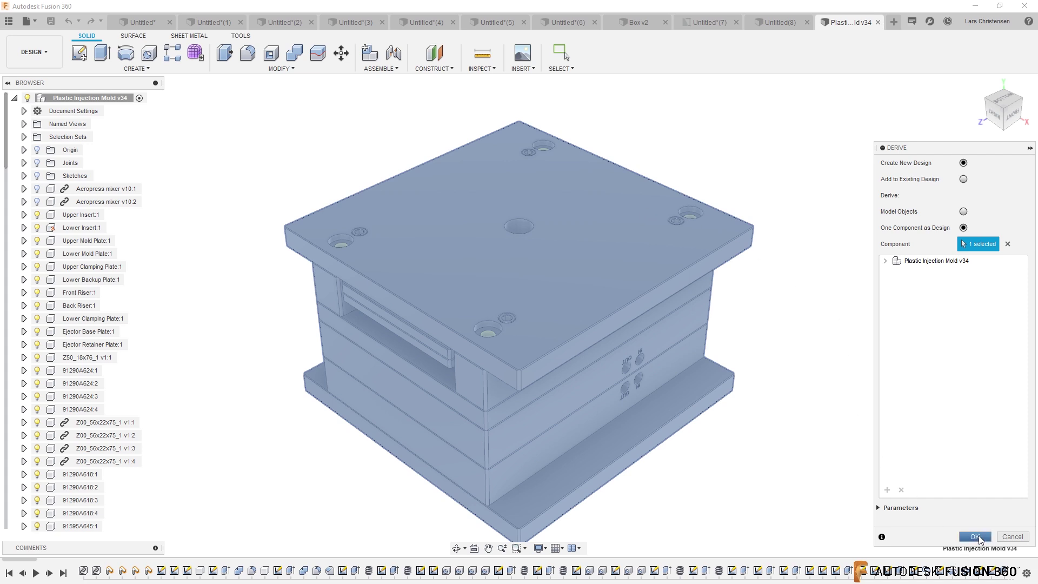
{"action": "left_click", "coordinate": [976, 536]}
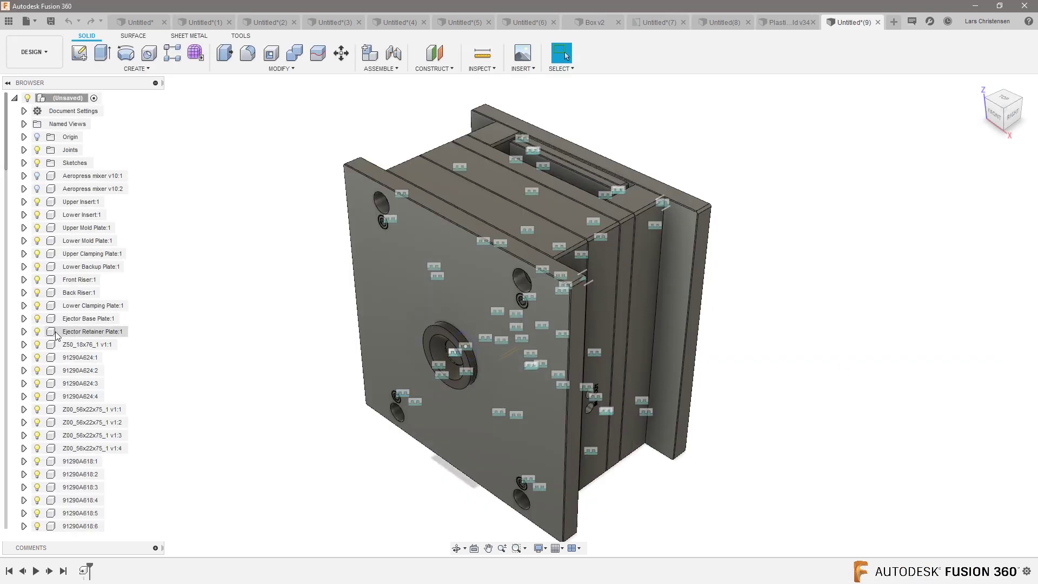
Hide the Joints in the derived mold and orbit to look down at its top.
{"action": "left_click", "coordinate": [36, 150]}
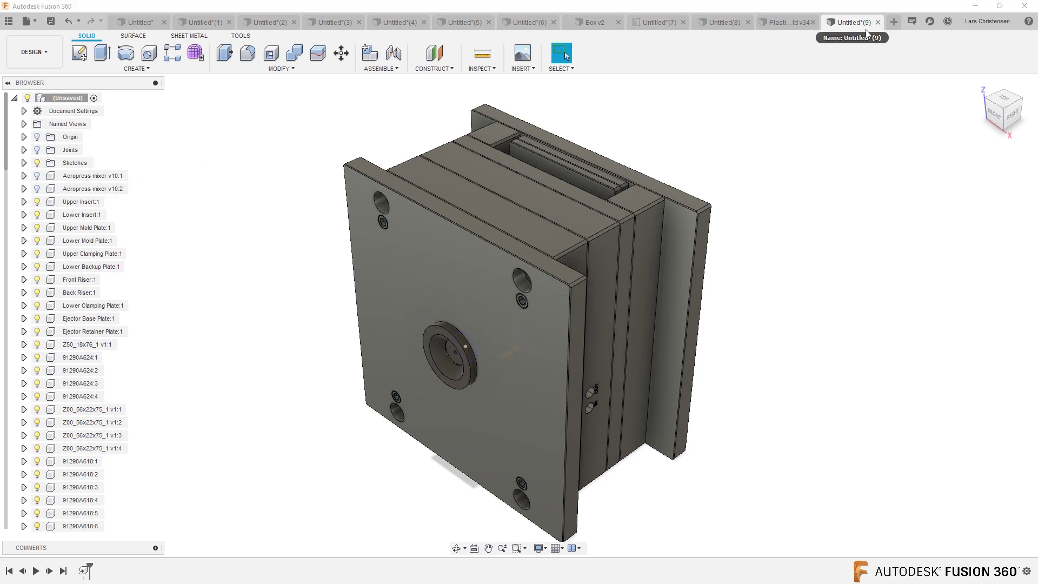
{"action": "mouse_move", "coordinate": [810, 308]}
{"action": "middle_mouse_down", "text": "shift"}
{"action": "mouse_move", "coordinate": [449, 207]}
{"action": "mouse_move", "coordinate": [389, 141]}
{"action": "middle_mouse_up", "text": "shift"}
Sketch a rectangle on the sprue ring face from the sprue centre past the plate corner.
{"action": "left_click", "coordinate": [79, 61]}
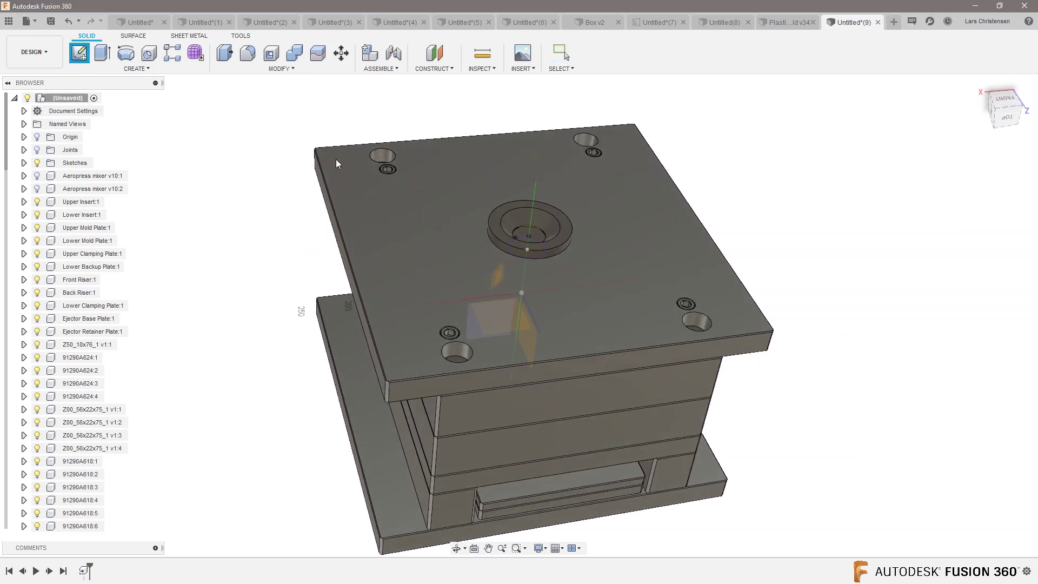
{"action": "left_click", "coordinate": [494, 225]}
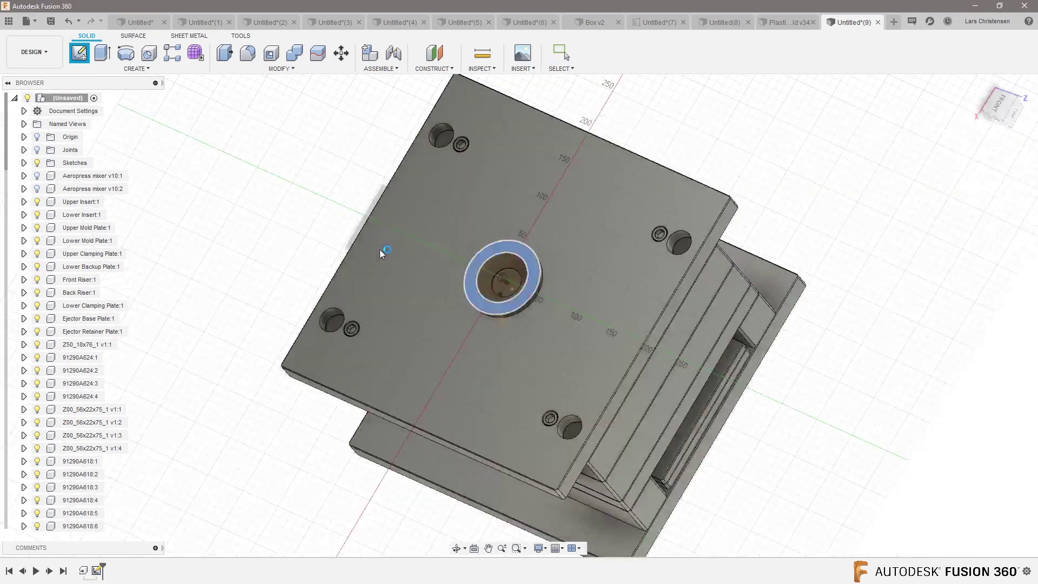
{"action": "key", "text": "r"}
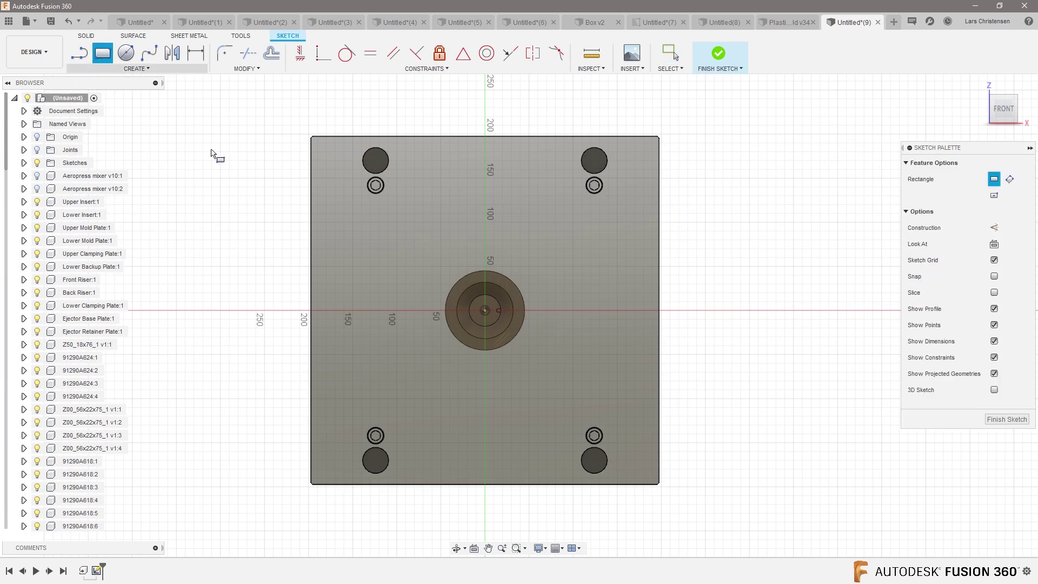
{"action": "left_click", "coordinate": [485, 310]}
{"action": "left_click", "coordinate": [786, 530]}
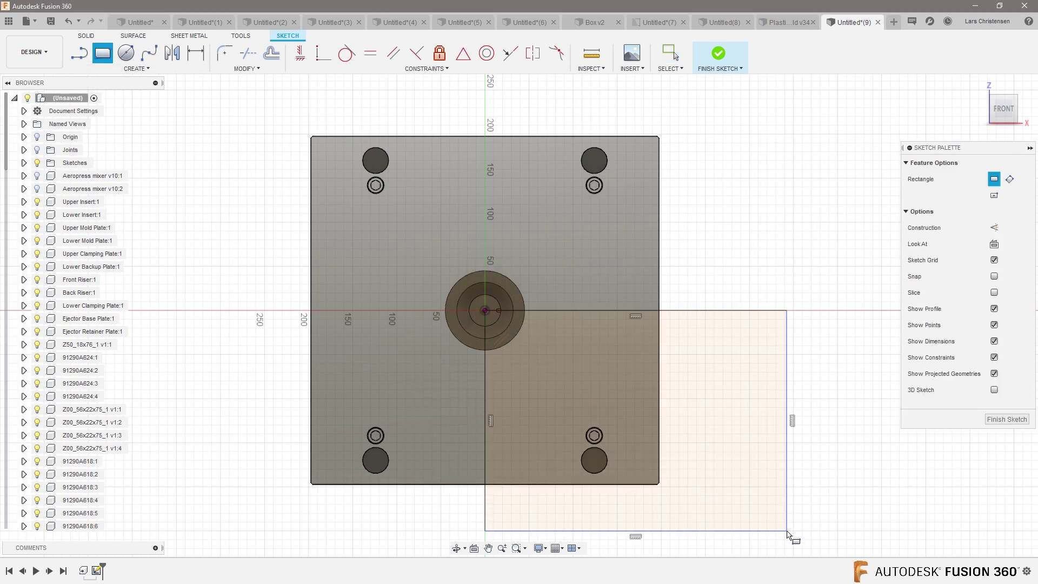
{"action": "mouse_move", "coordinate": [849, 359]}
{"action": "middle_mouse_down", "text": "shift"}
{"action": "mouse_move", "coordinate": [744, 274]}
{"action": "mouse_move", "coordinate": [379, 184]}
{"action": "middle_mouse_up", "text": "shift"}
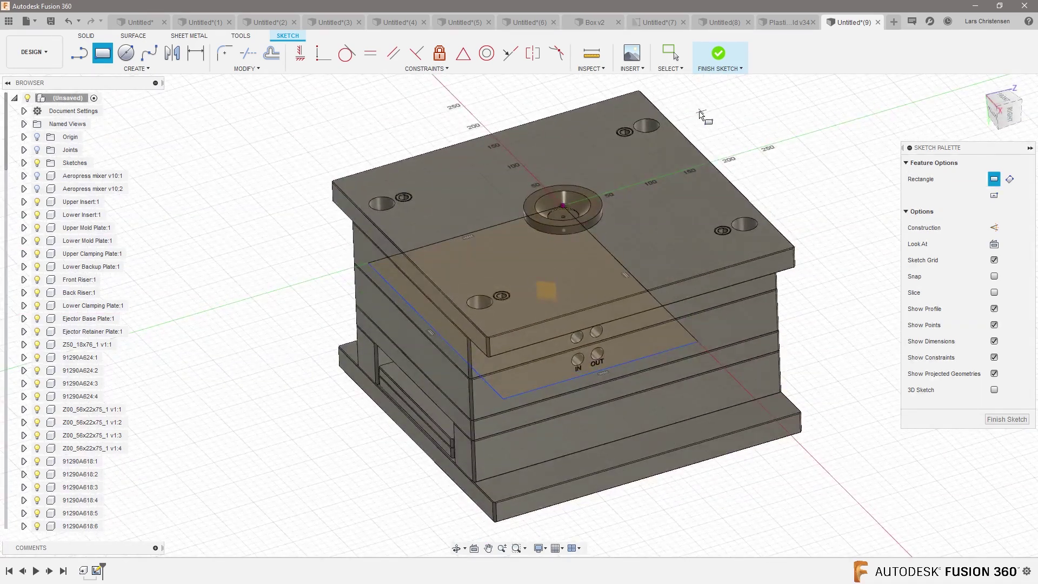
Press Pull the rectangle profile down -76.663 mm as a cut, then orbit to inspect it.
{"action": "key", "text": "q"}
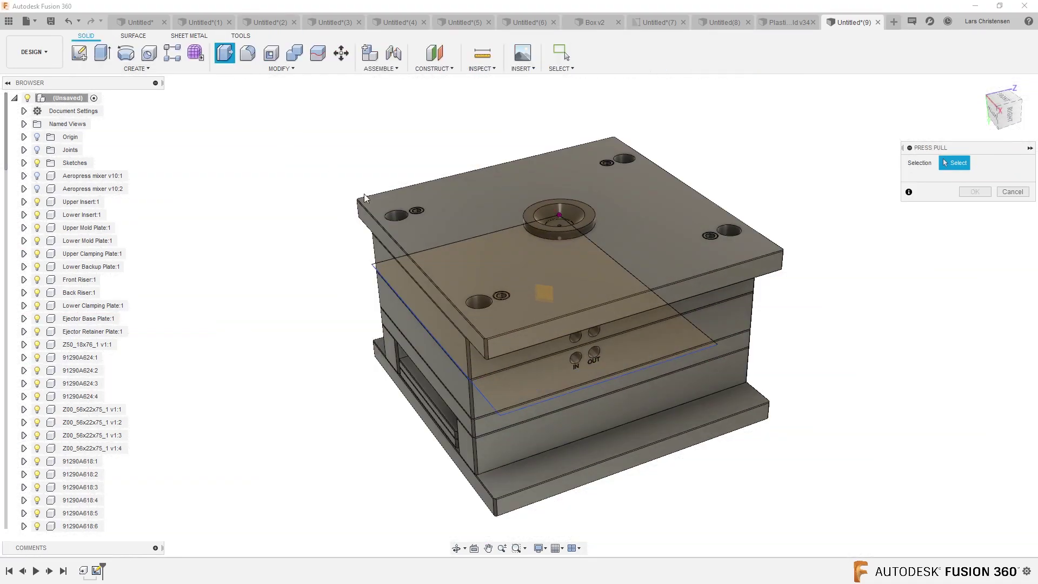
{"action": "left_click", "coordinate": [553, 268]}
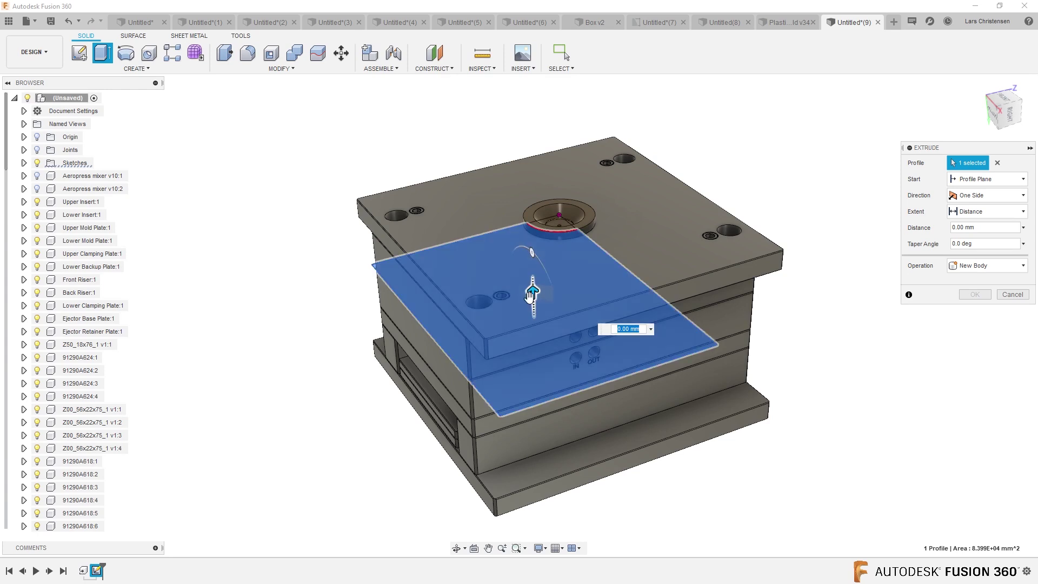
{"action": "left_click_drag", "start_coordinate": [532, 292], "coordinate": [532, 332]}
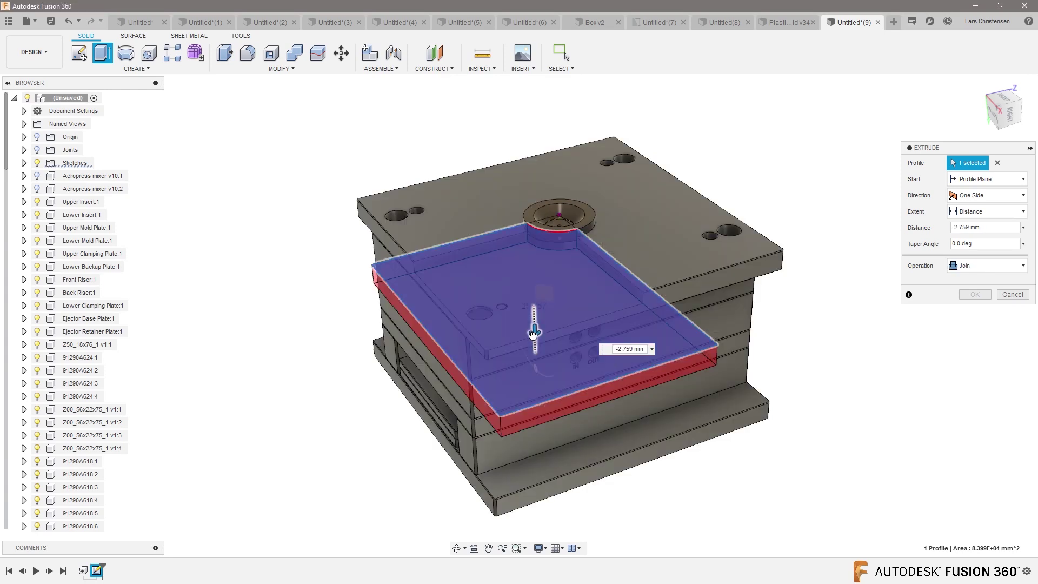
{"action": "left_click_drag", "start_coordinate": [534, 334], "coordinate": [549, 371]}
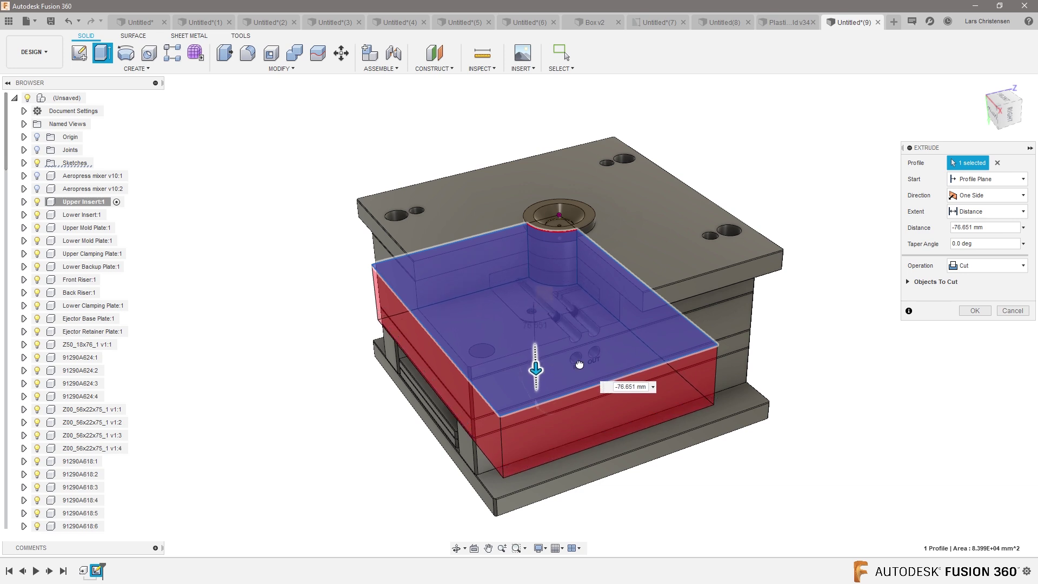
{"action": "left_click", "coordinate": [980, 311]}
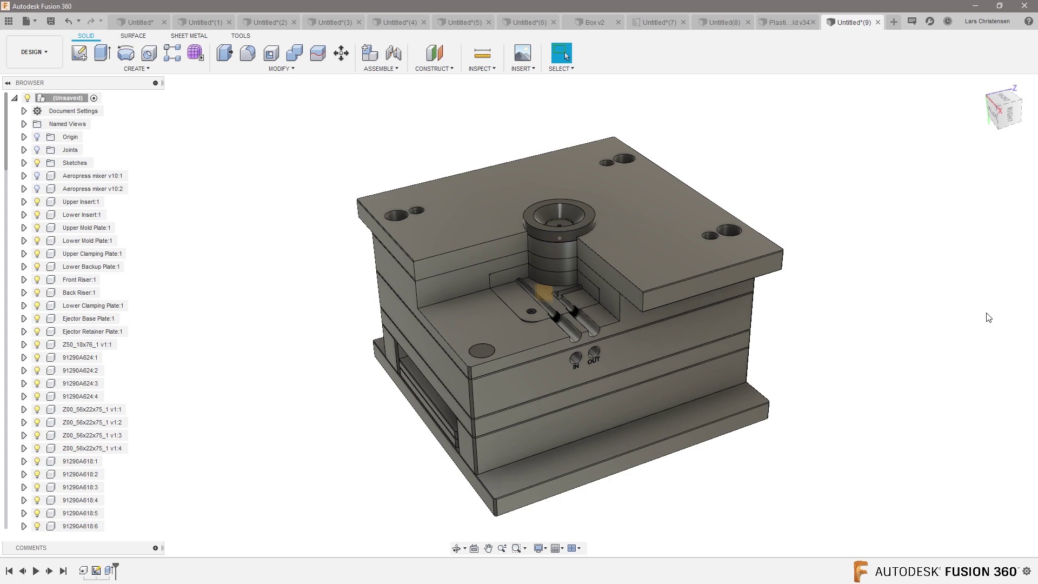
{"action": "middle_click_drag", "start_coordinate": [988, 317], "coordinate": [589, 320], "text": "shift"}
Inspect the quarter-section cut, then return to the original Plastic Injection Mold v34 design.
{"action": "scroll", "coordinate": [589, 320], "scroll_direction": "up", "scroll_amount": 3}
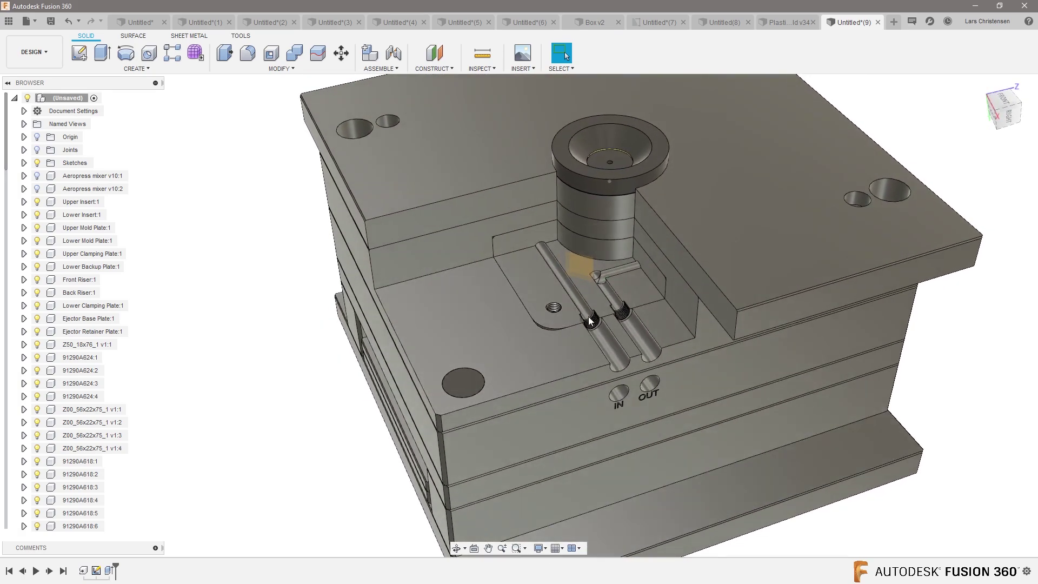
{"action": "scroll", "coordinate": [458, 352], "scroll_direction": "down", "scroll_amount": 5}
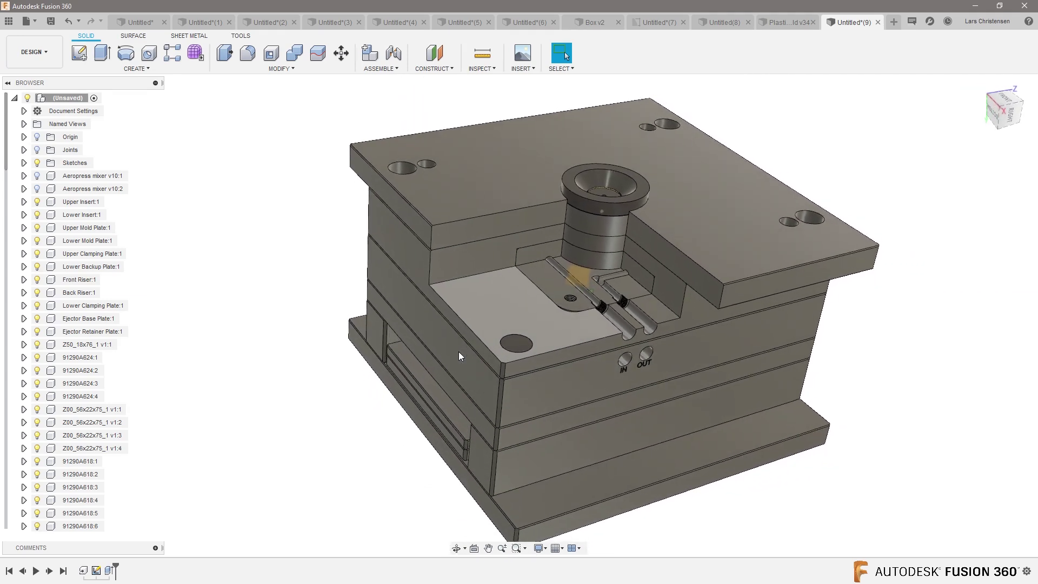
{"action": "middle_click_drag", "start_coordinate": [458, 352], "coordinate": [367, 309], "text": "shift"}
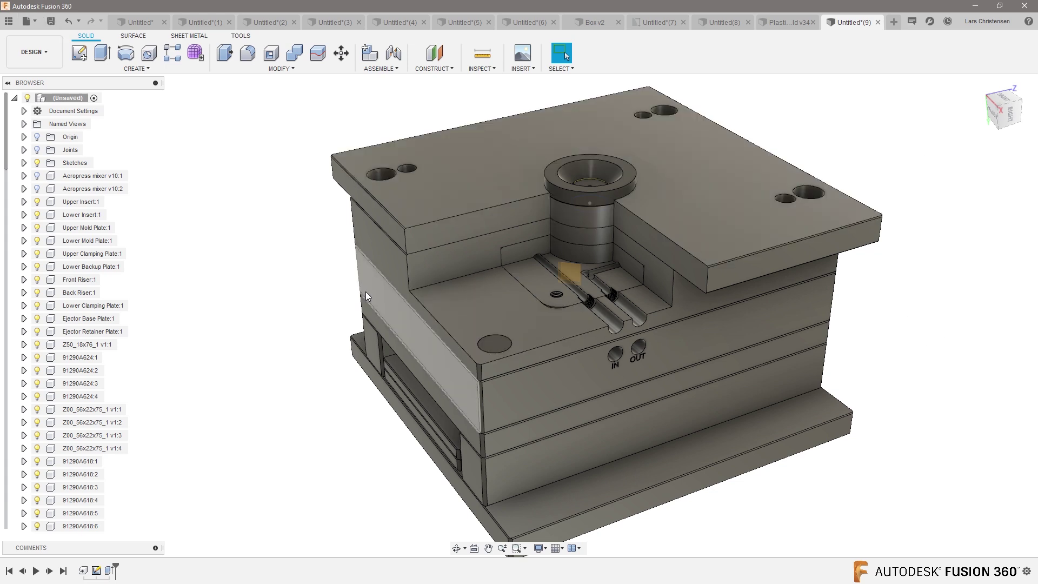
{"action": "left_click", "coordinate": [786, 22]}
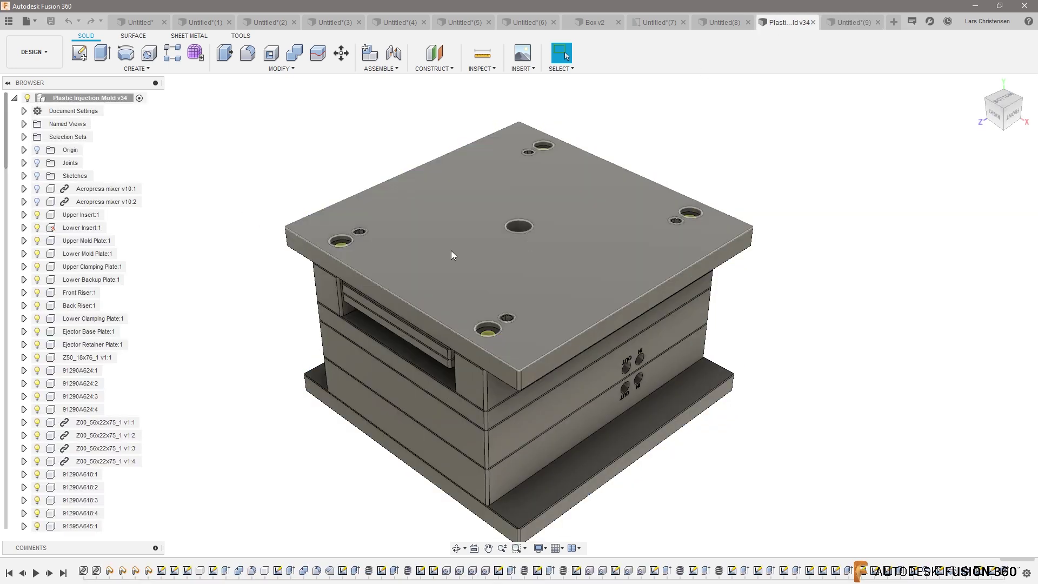
{"action": "left_click", "coordinate": [851, 22]}
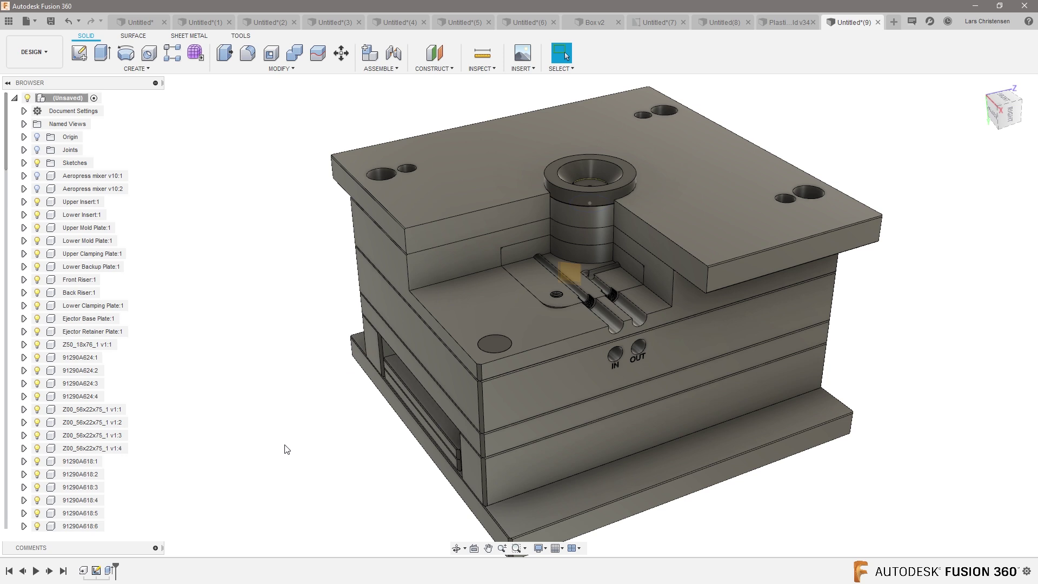
{"action": "left_click", "coordinate": [22, 53]}
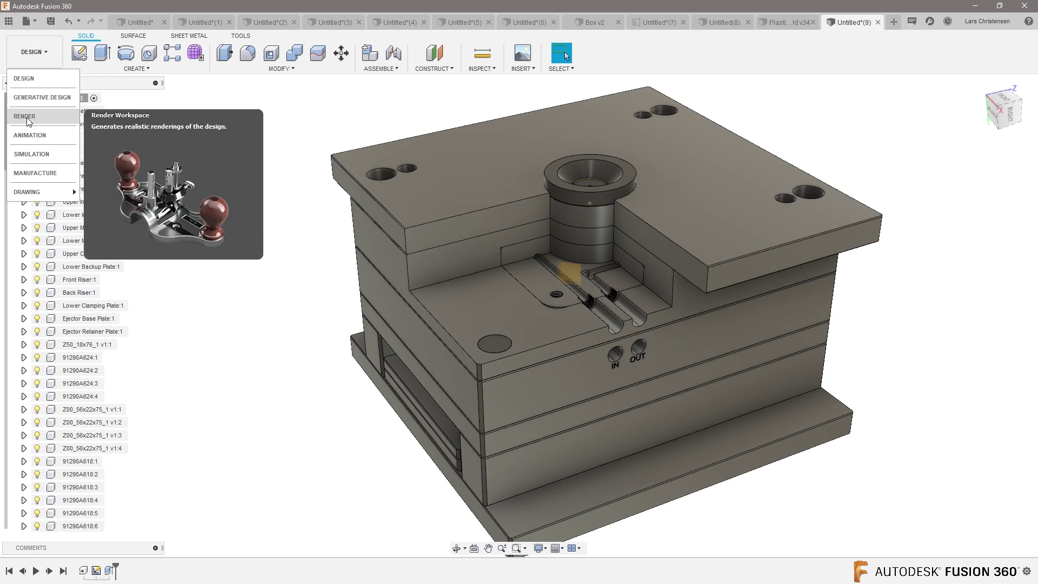
{"action": "left_click", "coordinate": [233, 164]}
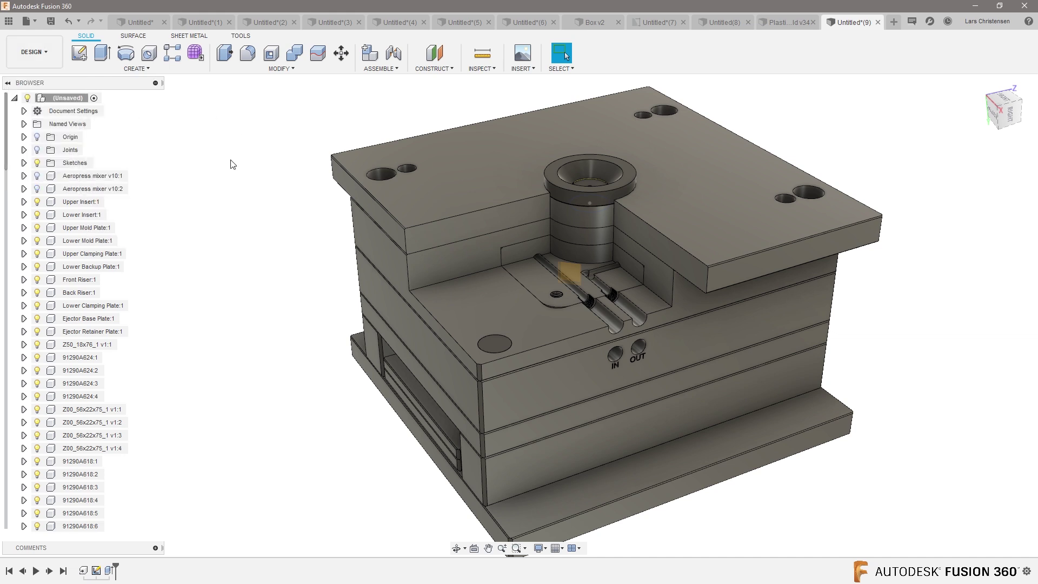
{"action": "left_click", "coordinate": [789, 25]}
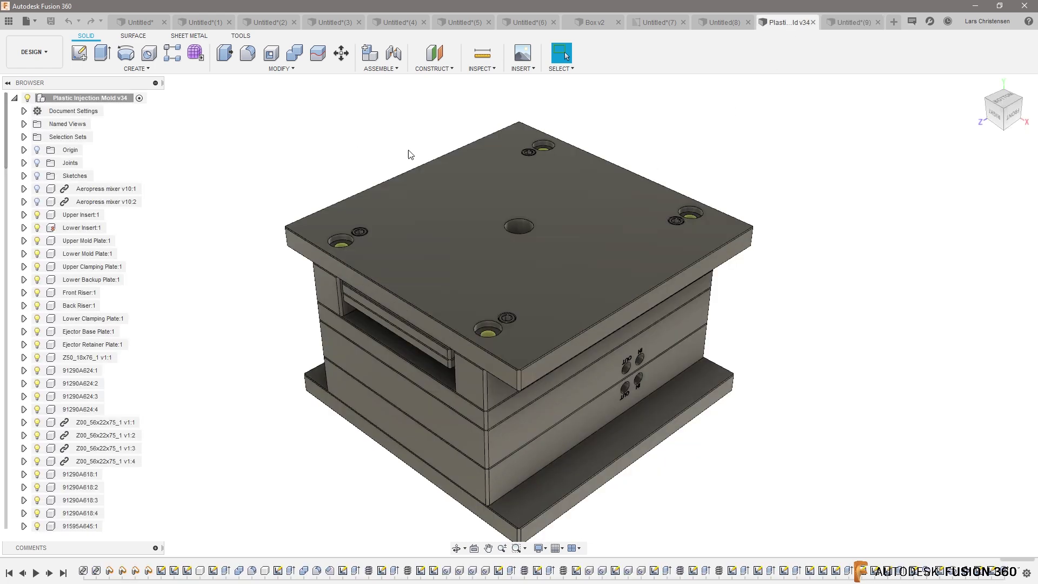
Pull the front clamping half away from the original mold and push the ejector pins out.
{"action": "middle_click_drag", "start_coordinate": [465, 383], "coordinate": [569, 387], "text": "shift"}
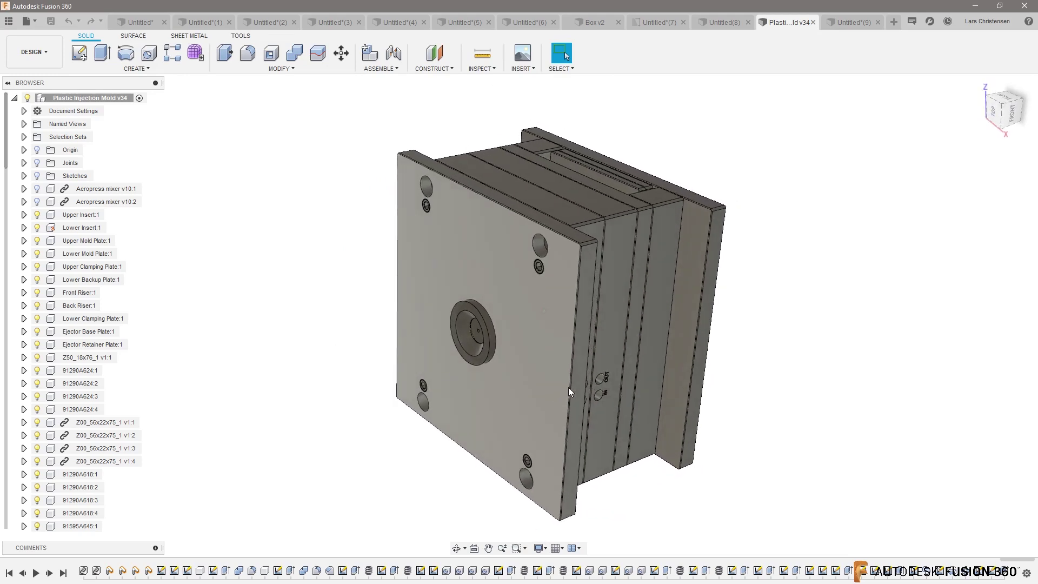
{"action": "left_click_drag", "start_coordinate": [569, 387], "coordinate": [436, 426]}
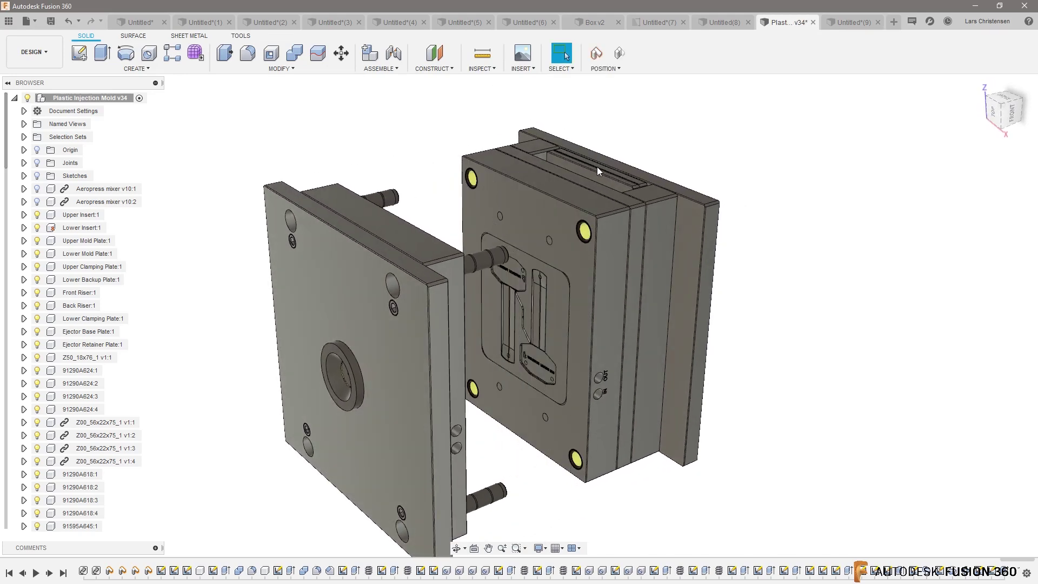
{"action": "left_click_drag", "start_coordinate": [596, 167], "coordinate": [465, 277]}
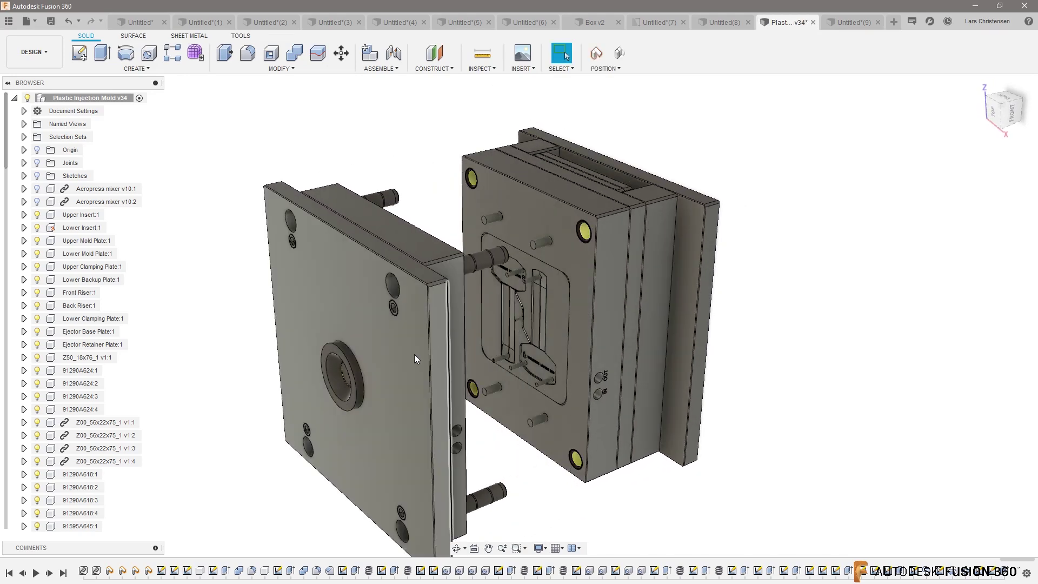